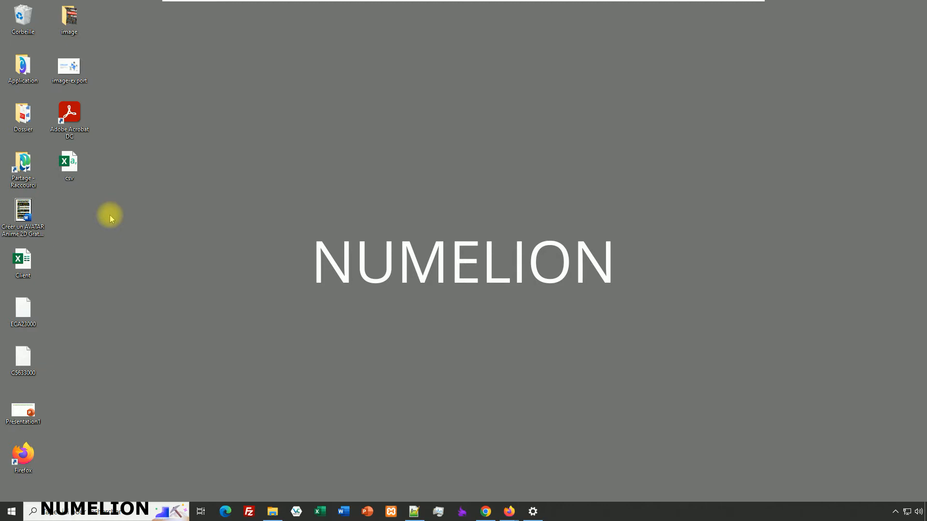
Step: Open the csv file from the desktop in Excel and maximize its window
left_click(72, 170)
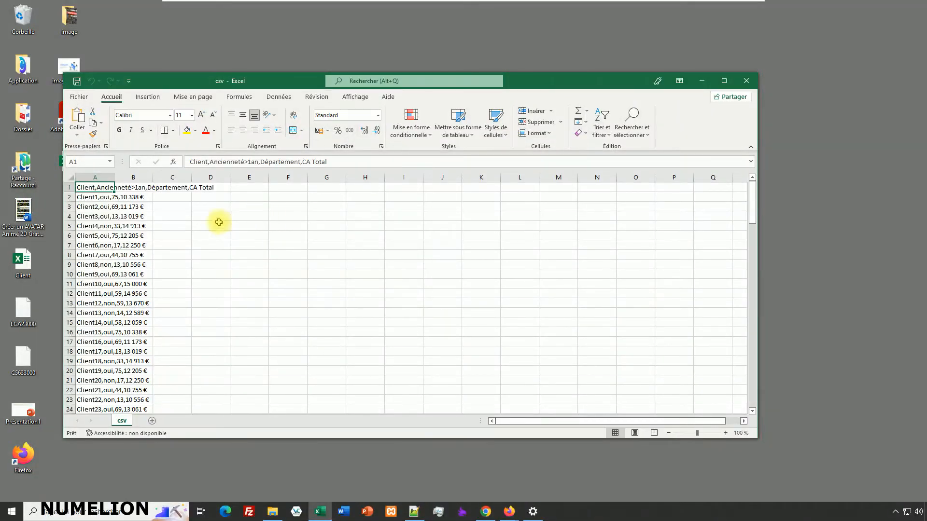
left_click(724, 81)
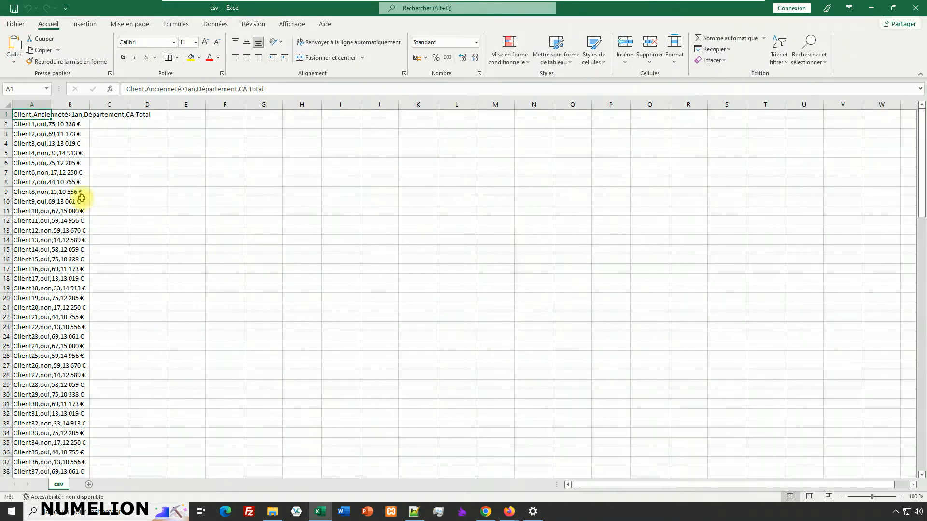
left_click(32, 105)
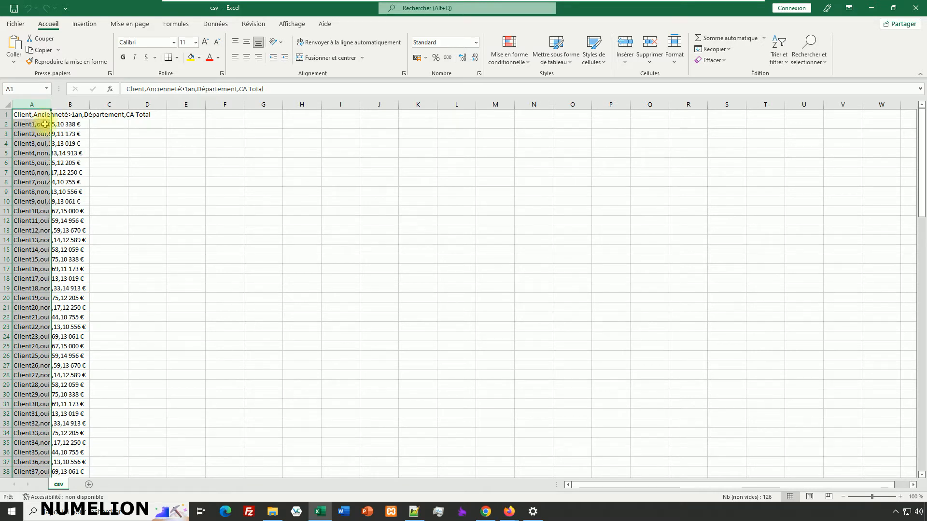
left_click(74, 142)
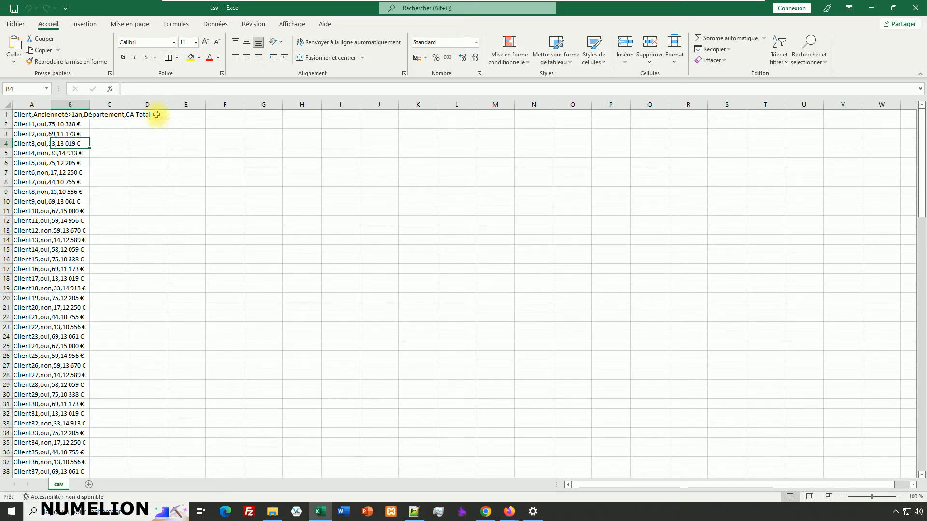
left_click(225, 27)
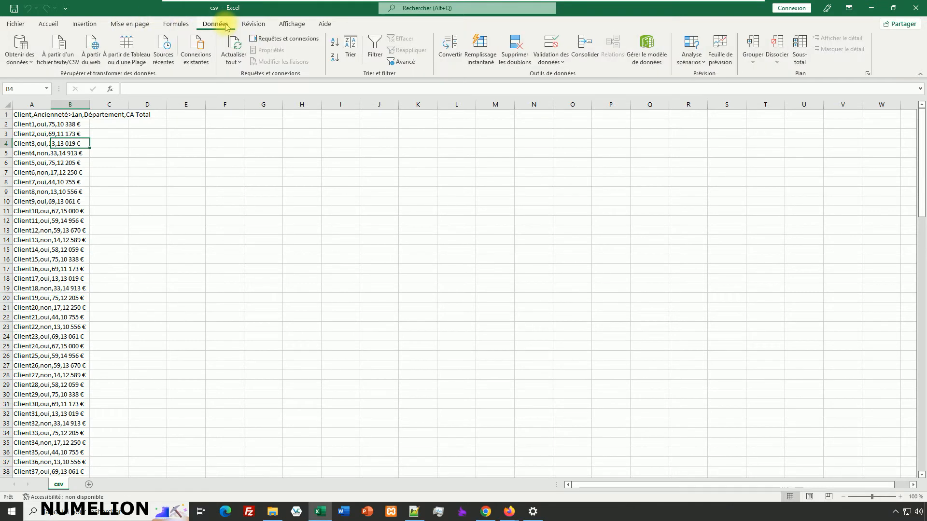
left_click(452, 59)
left_click(475, 283)
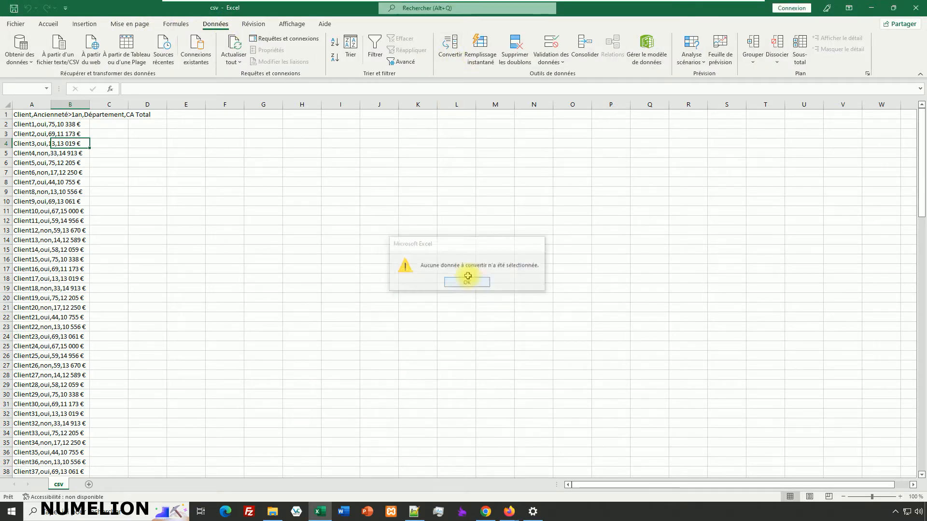
Step: Split the text in column A into separate columns as delimited data, with the comma as separator and the standard column format
left_click(23, 103)
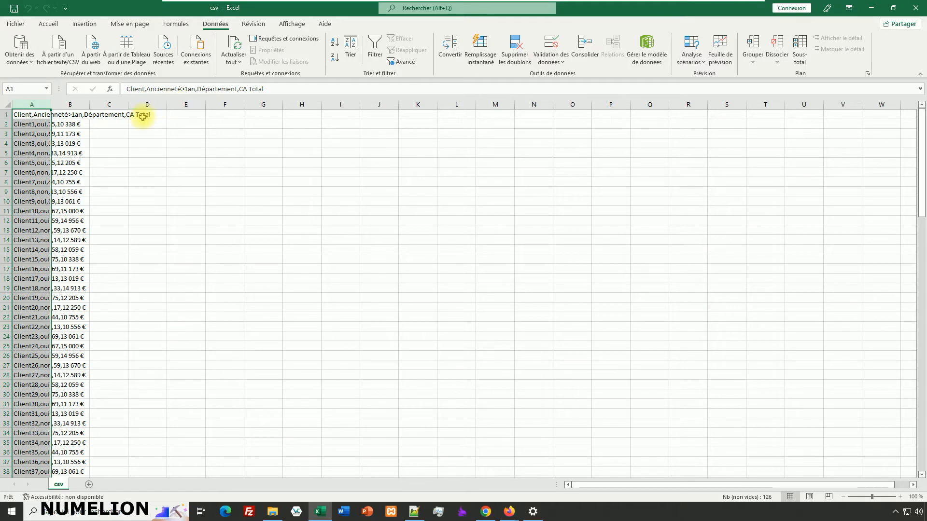
left_click(452, 60)
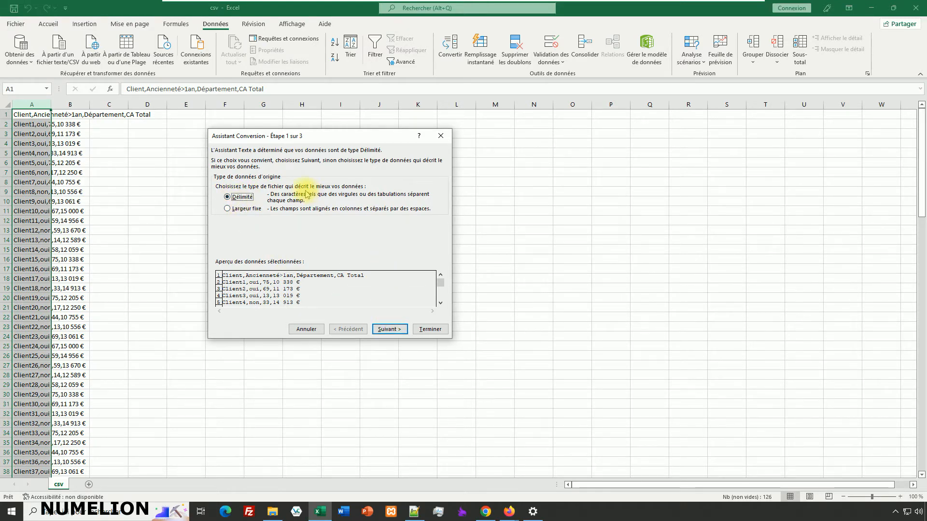
left_click(390, 329)
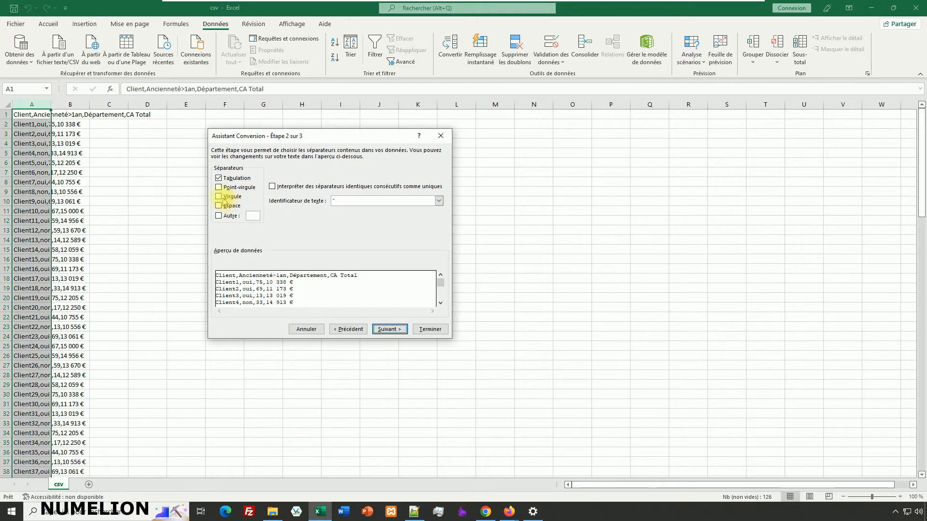
left_click(223, 198)
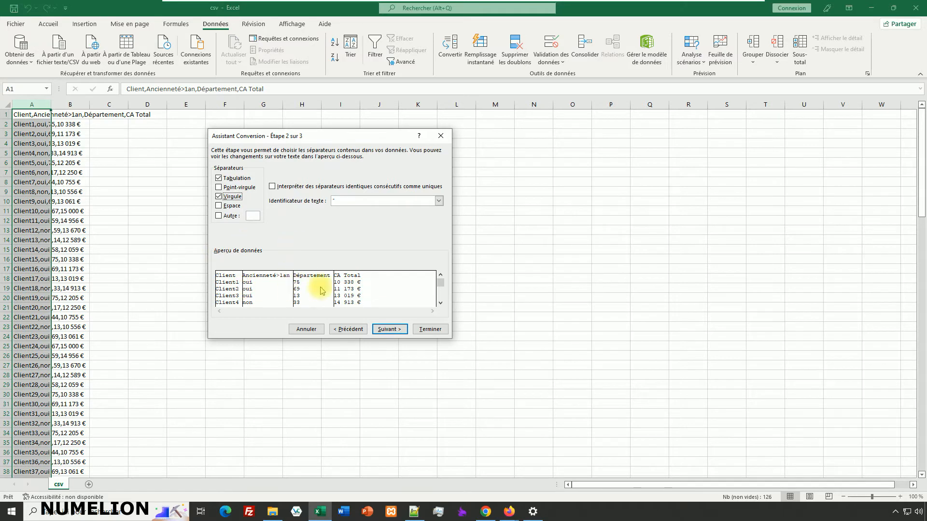
left_click(220, 180)
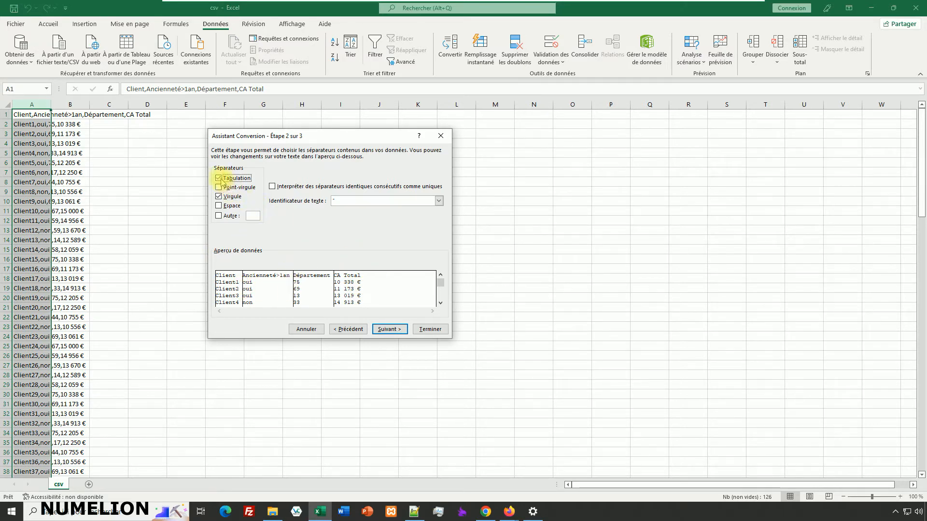
left_click(388, 329)
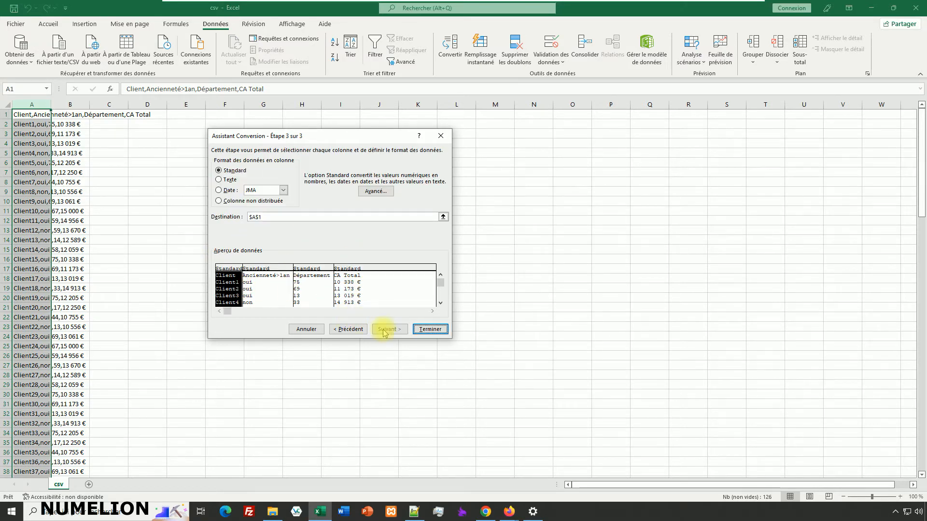
left_click(425, 330)
left_click(263, 279)
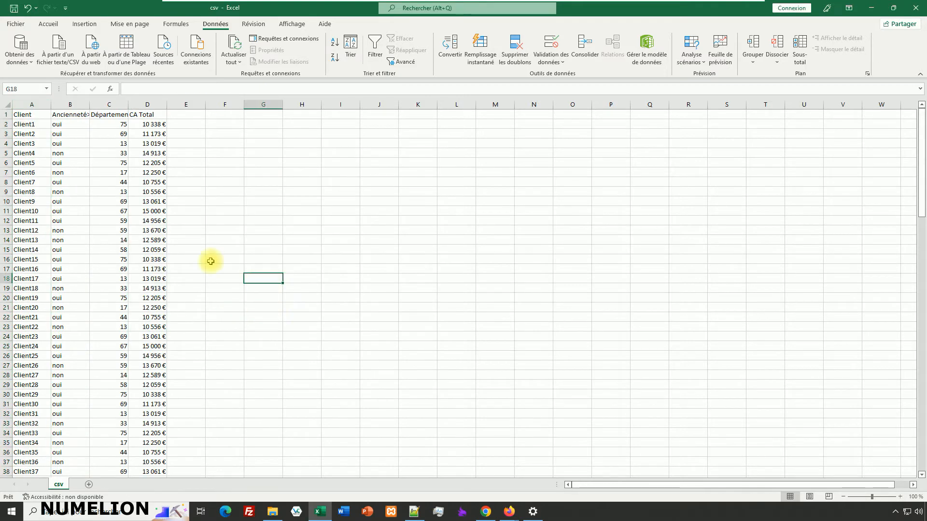
left_click_drag(18, 105, 161, 340)
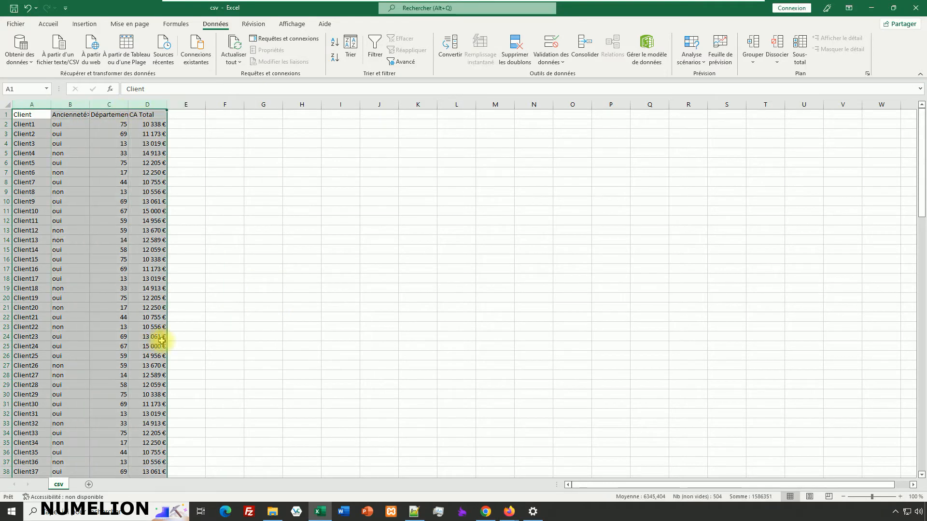
left_click(300, 315)
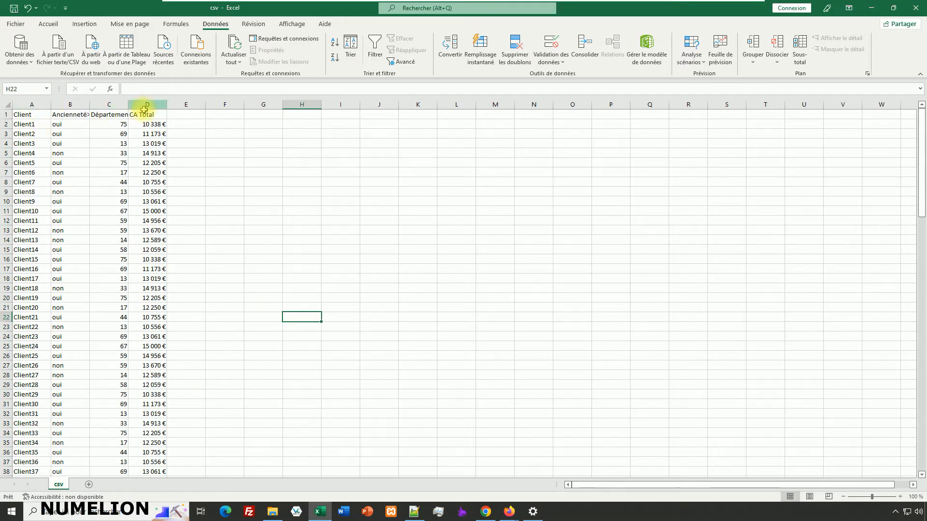
Step: Add a new sheet and import the csv file from the desktop as text/CSV data, loading it with the comma delimiter
left_click(88, 484)
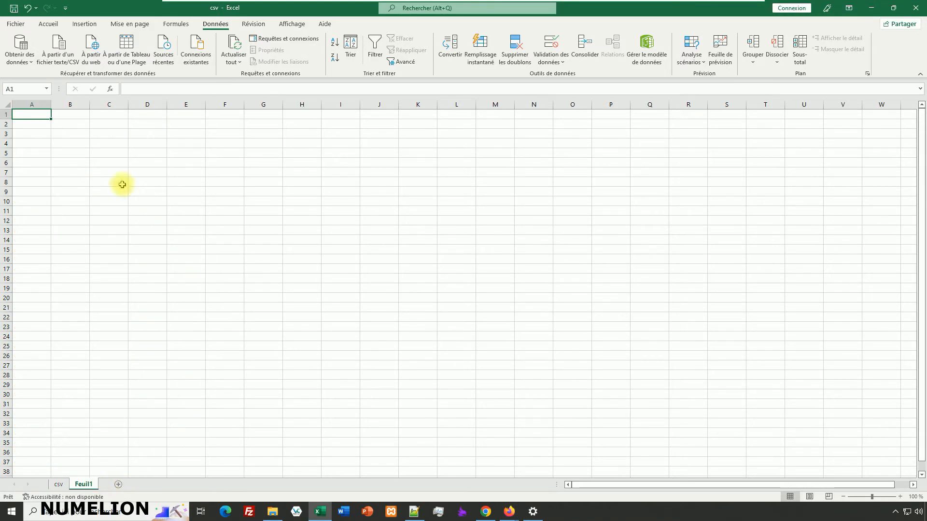
left_click(12, 65)
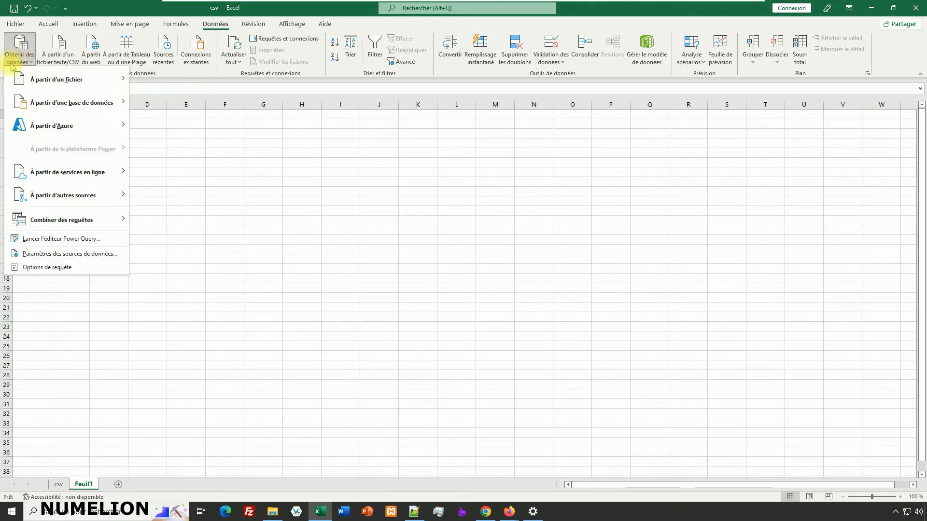
mouse_move(58, 80)
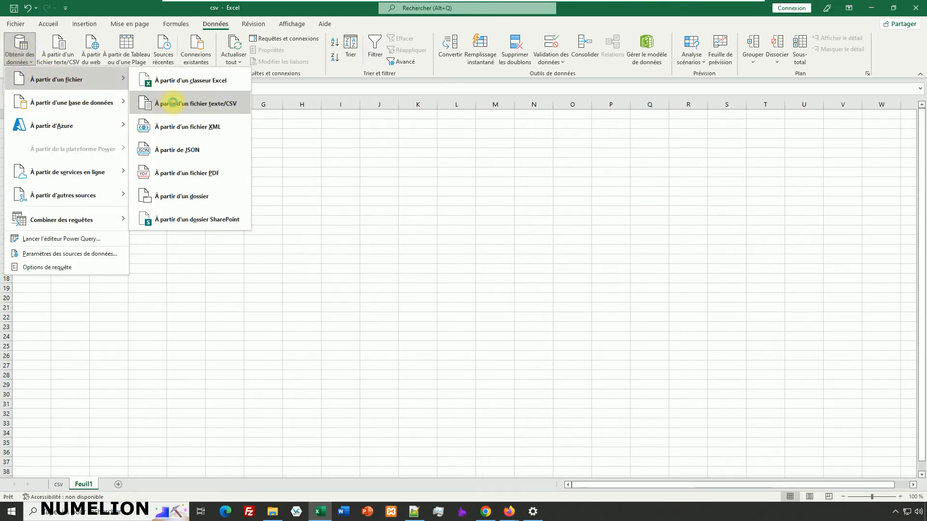
left_click(186, 106)
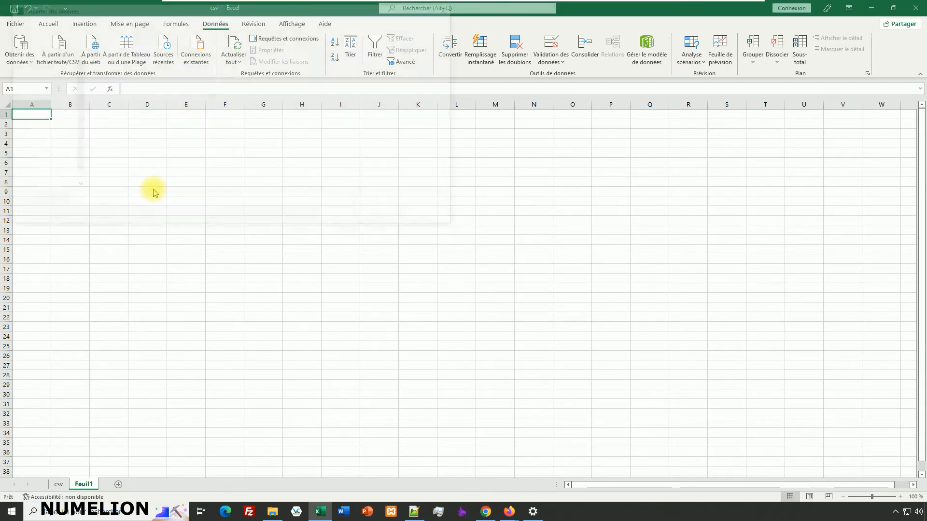
left_click(38, 90)
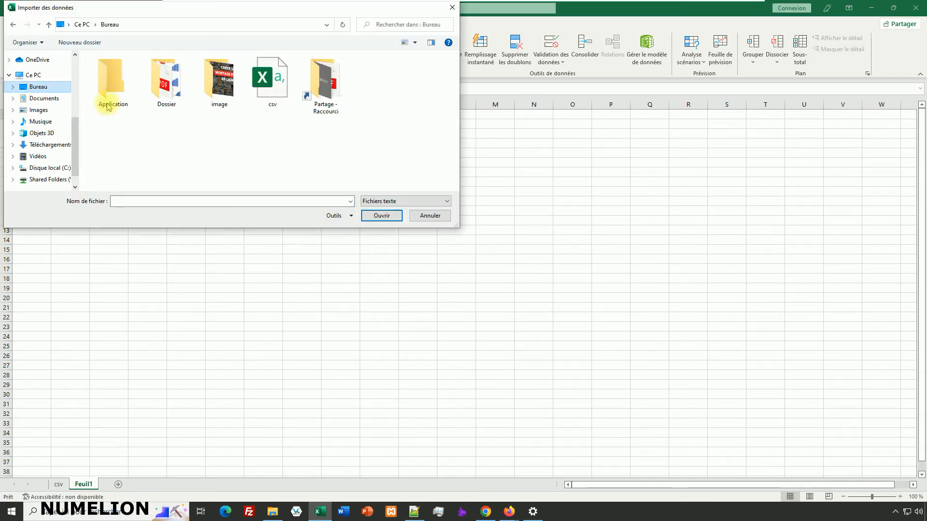
left_click(270, 81)
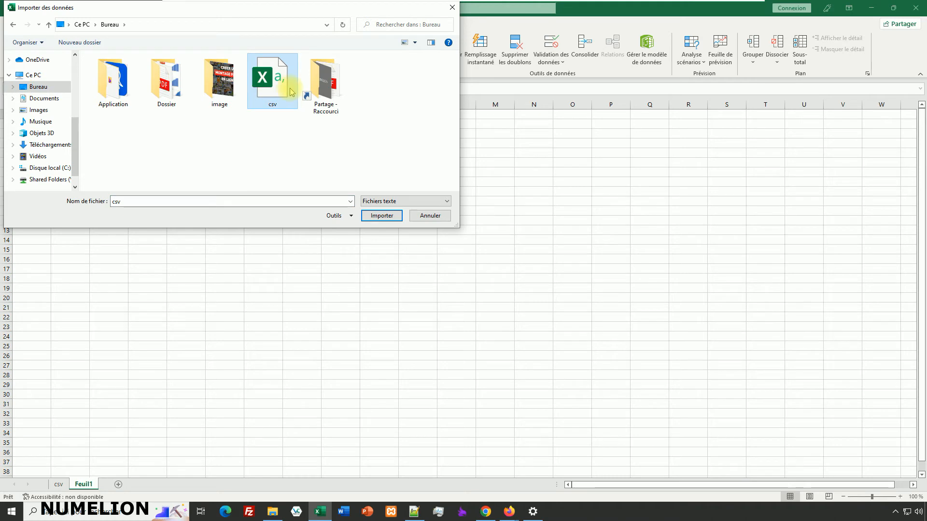
left_click(381, 215)
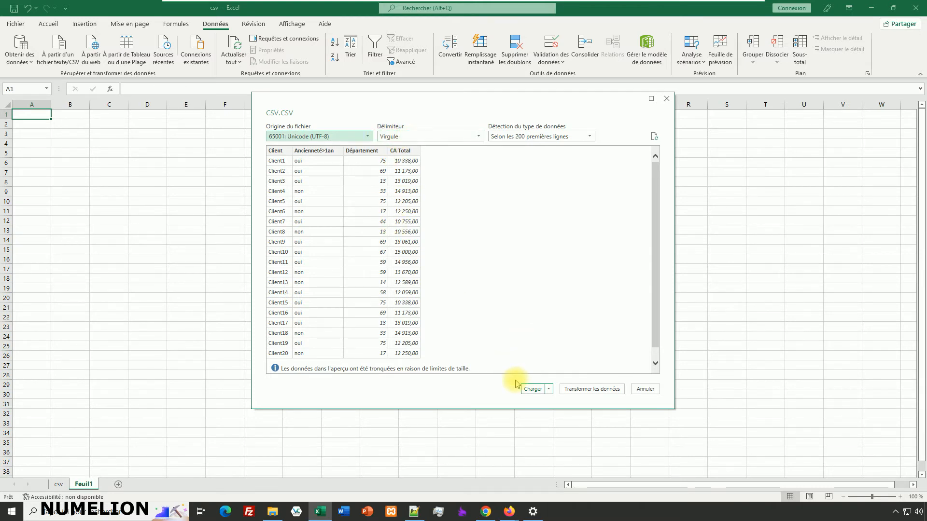
left_click(531, 389)
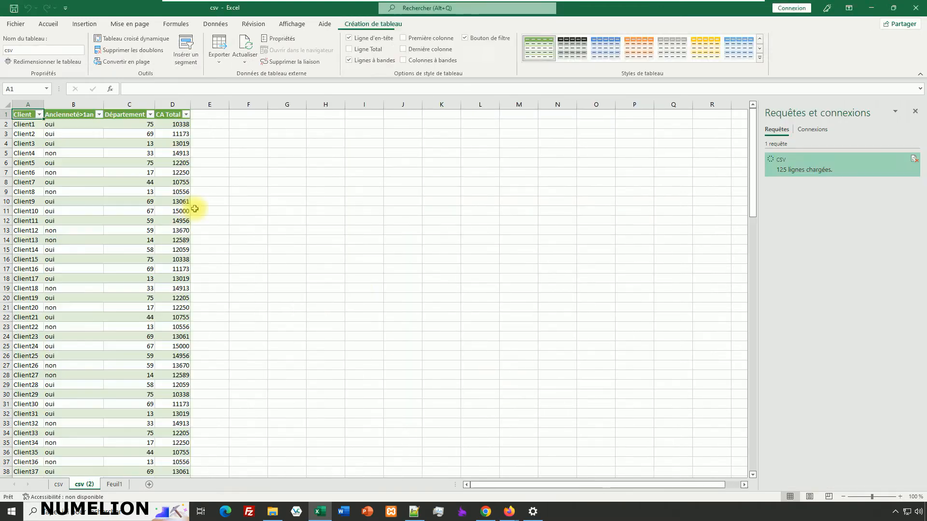
Step: Compare the imported table on sheet csv (2) with sheet csv and close the workbook without saving
left_click_drag(30, 101, 176, 104)
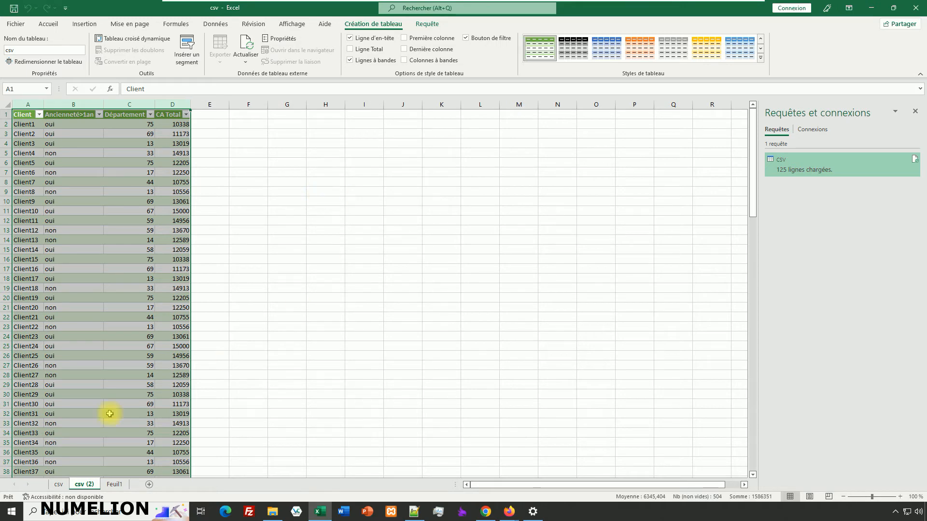
left_click(61, 484)
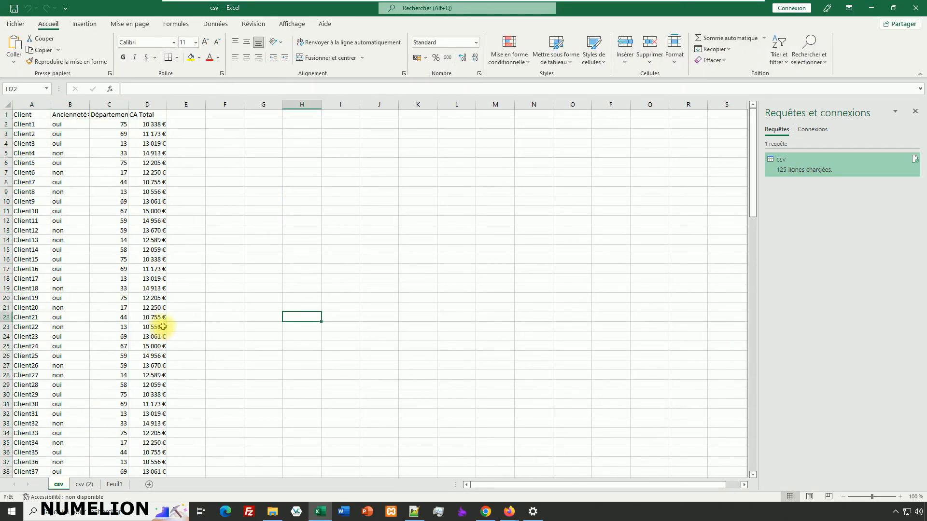
left_click(81, 485)
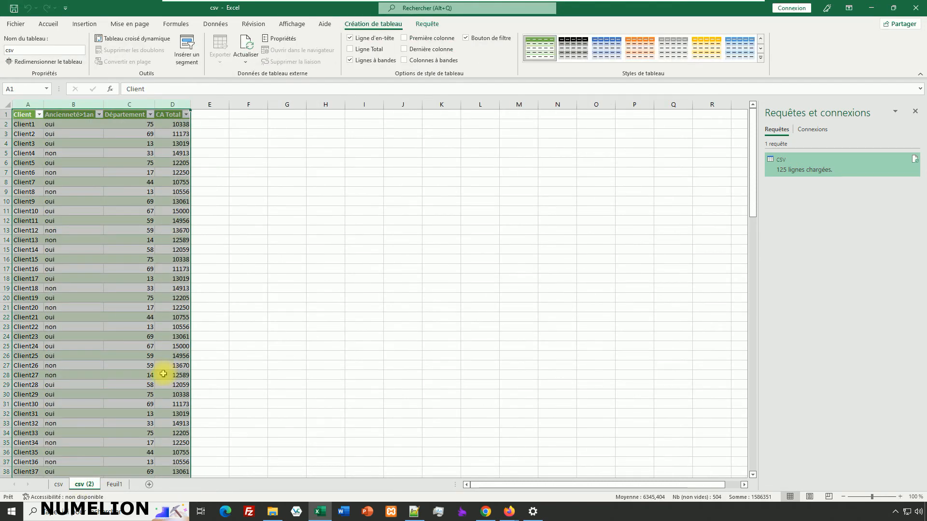
left_click(910, 15)
left_click(464, 268)
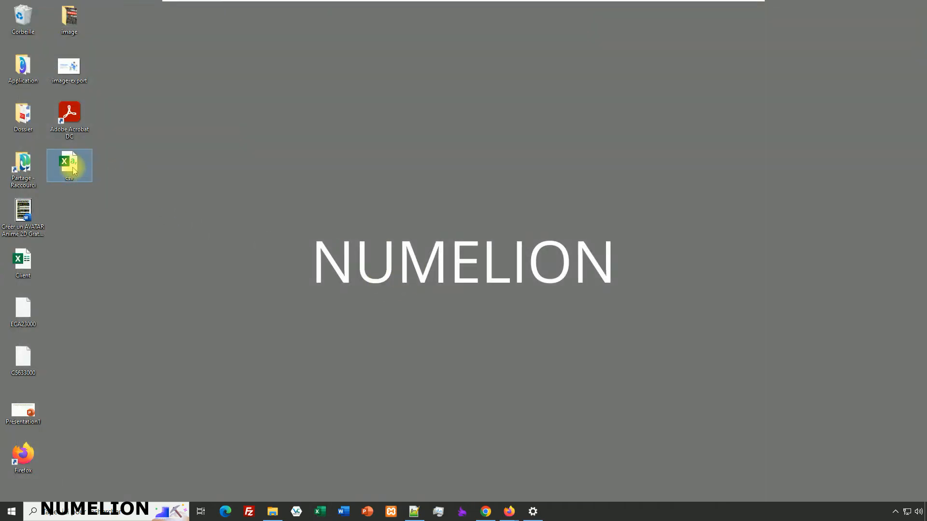
Step: Open the desktop csv file in Notepad++, declining to keep the missing csv3.csv in the editor
right_click(71, 166)
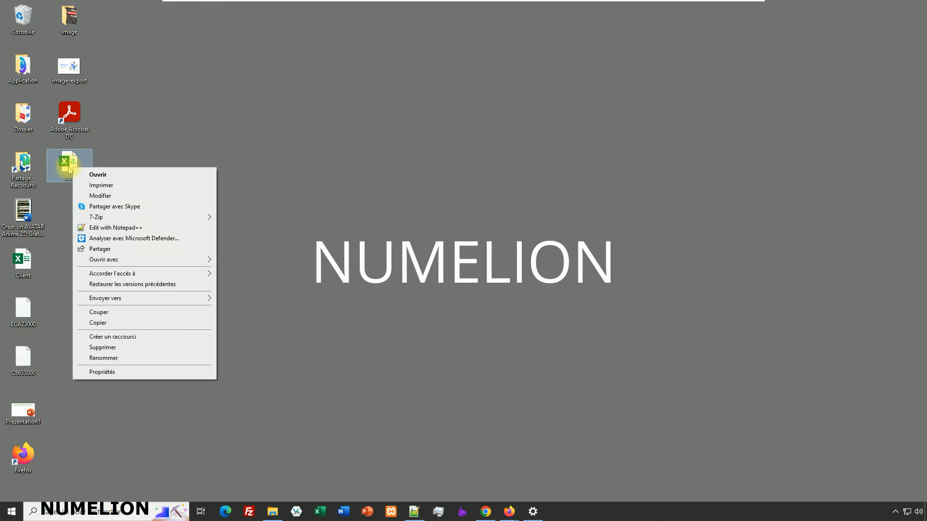
left_click(109, 227)
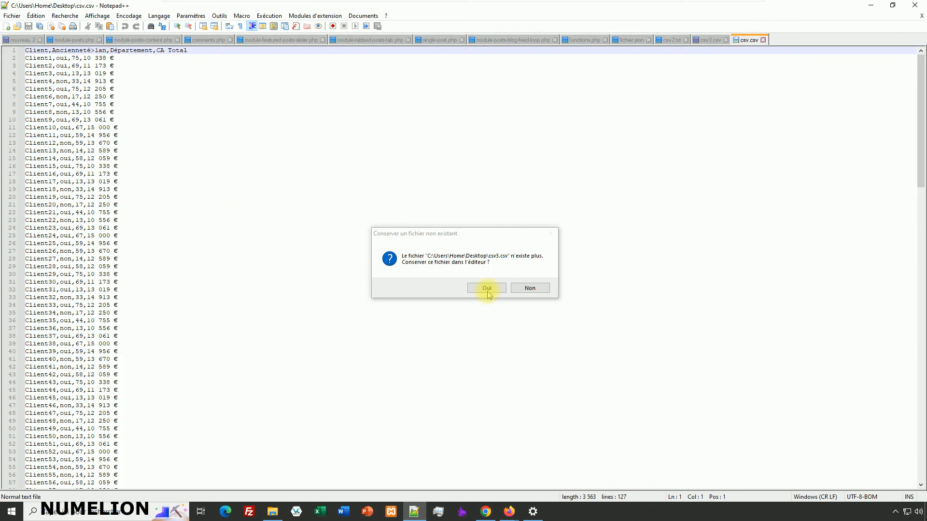
left_click(530, 289)
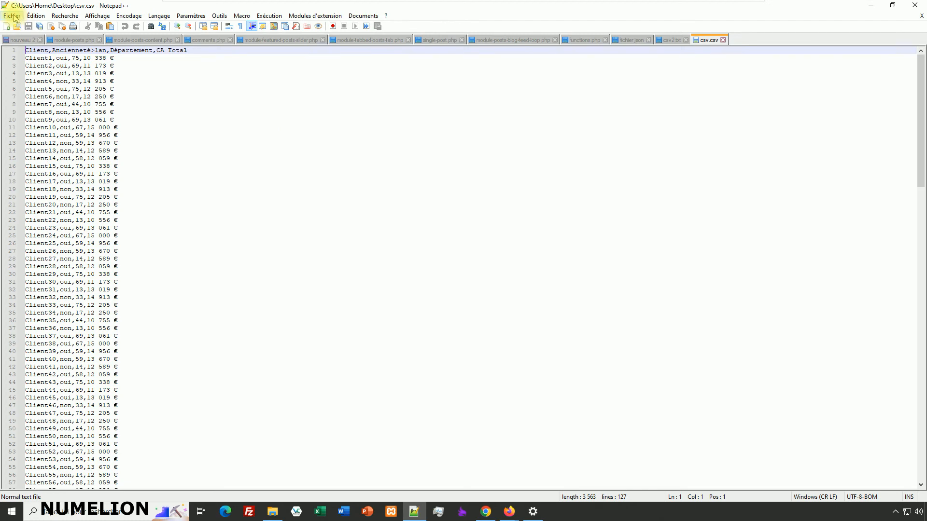
Step: Replace all commas in csv.csv with semicolons and save the file
left_click(36, 15)
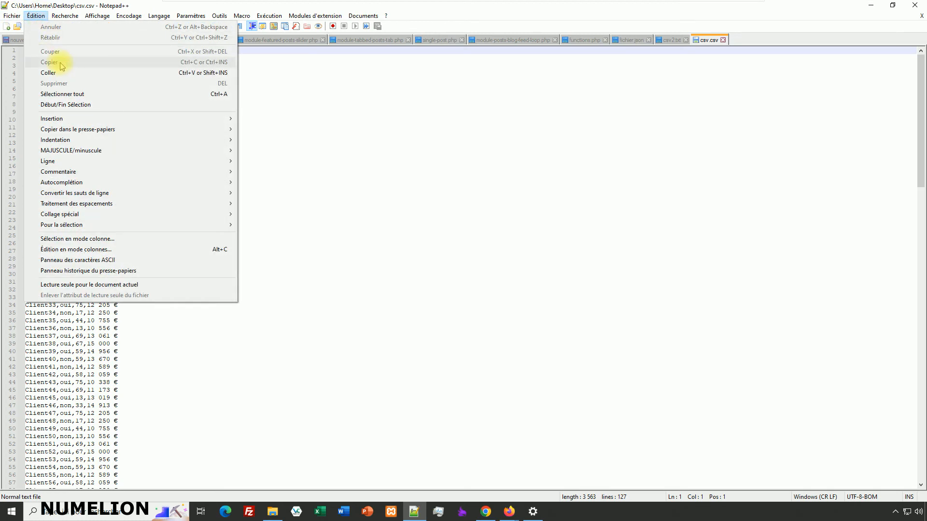
mouse_move(65, 16)
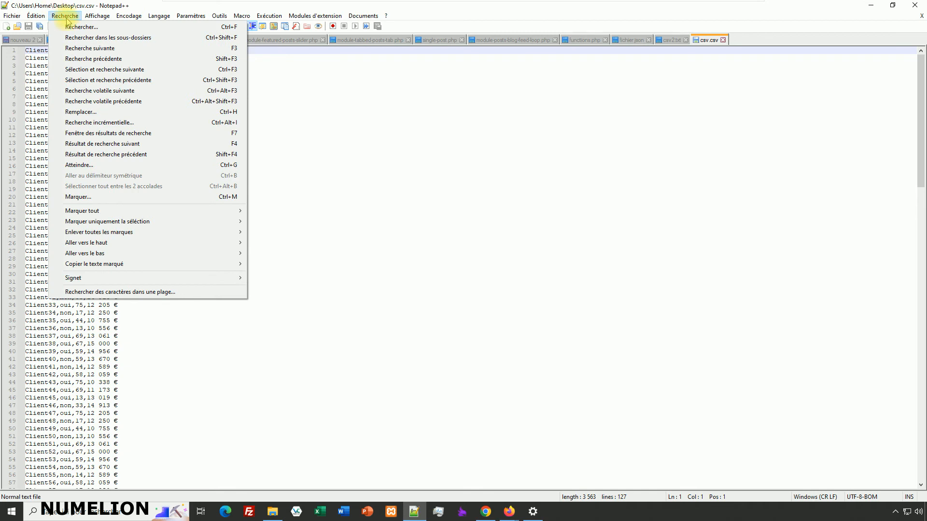
left_click(81, 111)
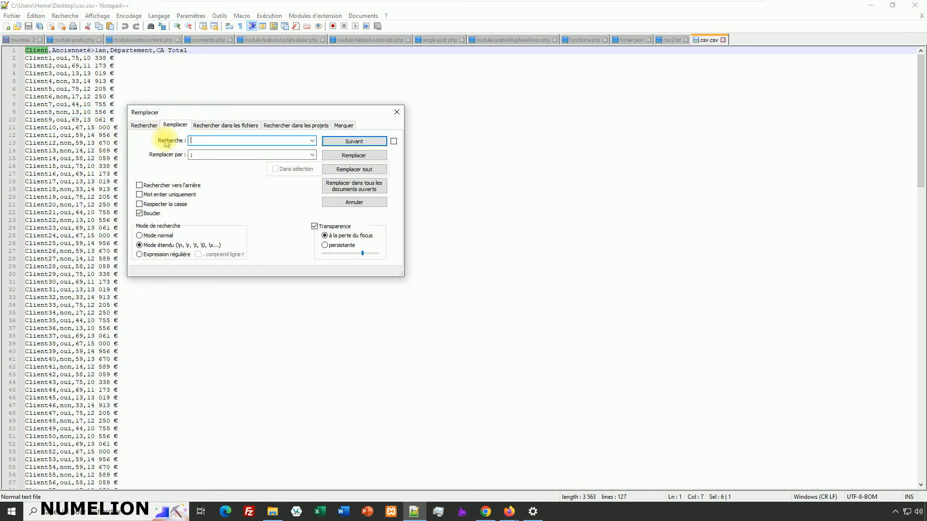
double_click(211, 155)
left_click(338, 170)
left_click(397, 112)
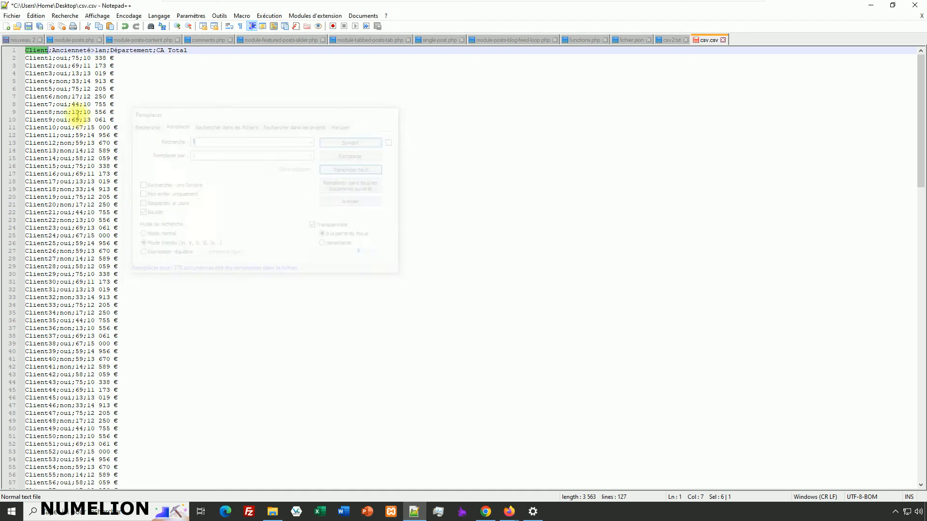
left_click(54, 80)
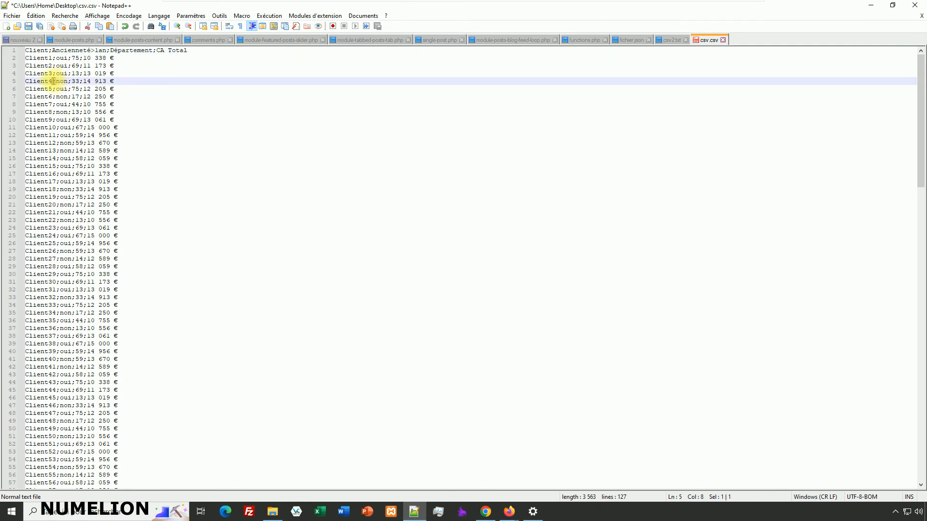
left_click(28, 27)
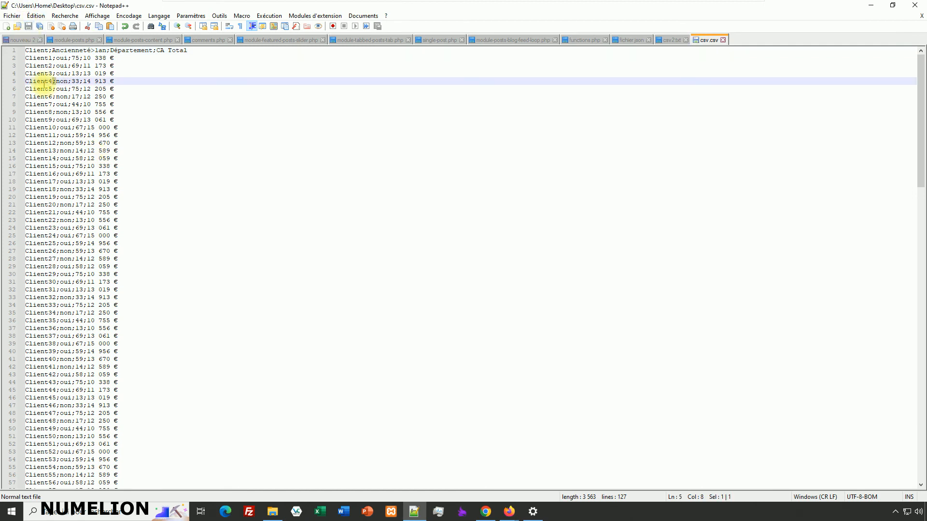
Step: Return to the desktop and open the csv file in Excel
key("super+d")
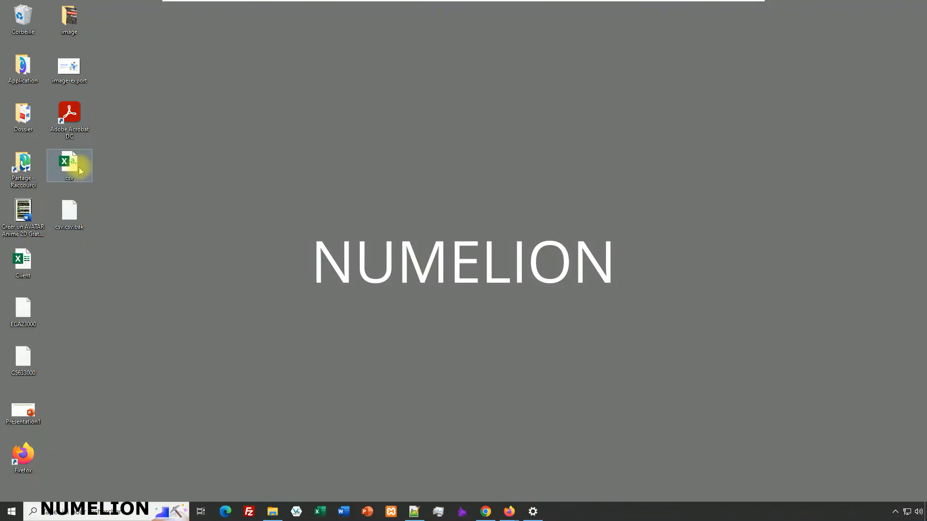
double_click(69, 163)
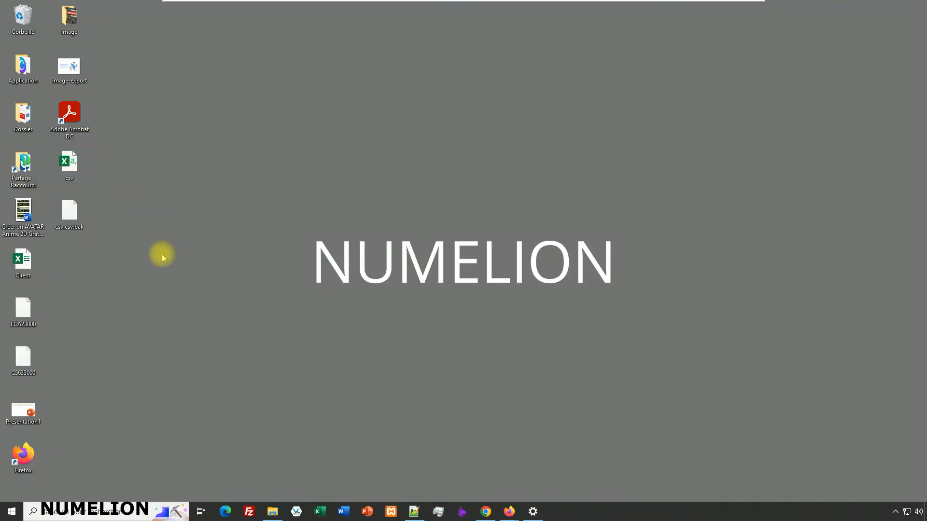